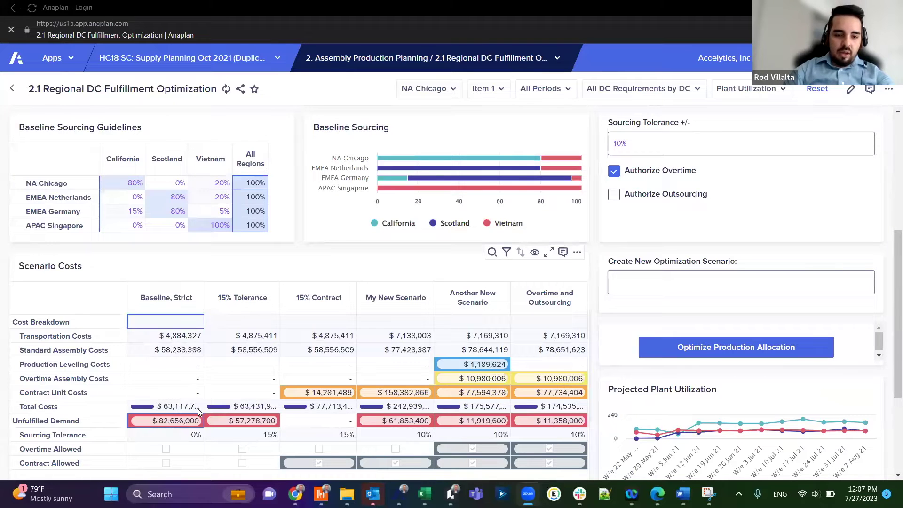
- Inspect the Unfulfilled Demand row, starting from the Baseline, Strict value
{"action": "left_click", "coordinate": [154, 425]}
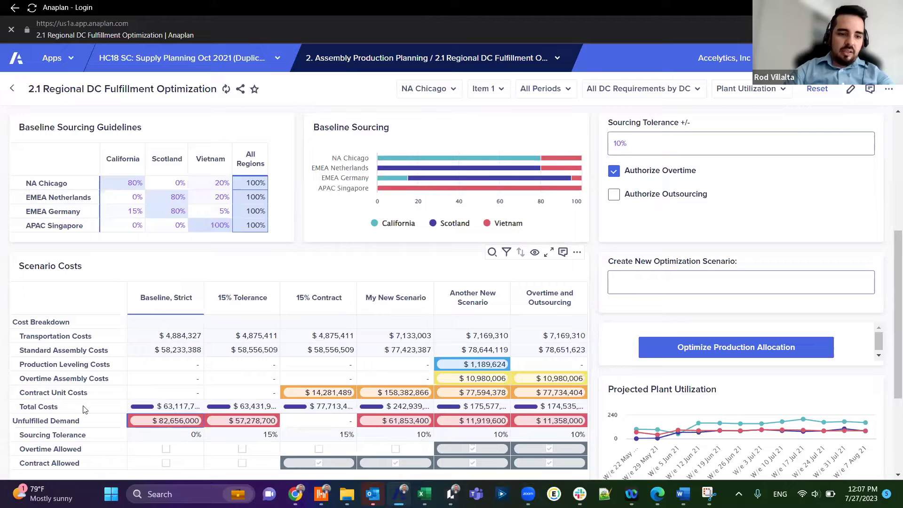
{"action": "left_click", "coordinate": [56, 421]}
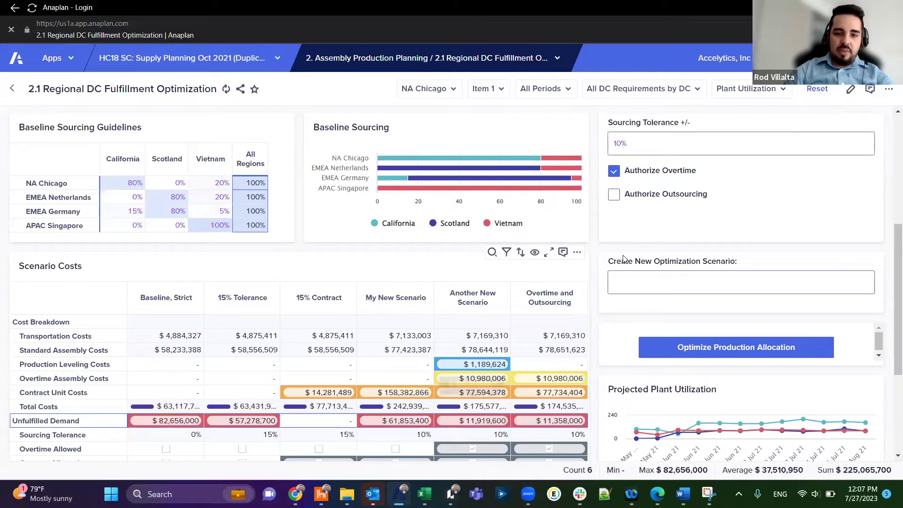
{"action": "right_click", "coordinate": [567, 425]}
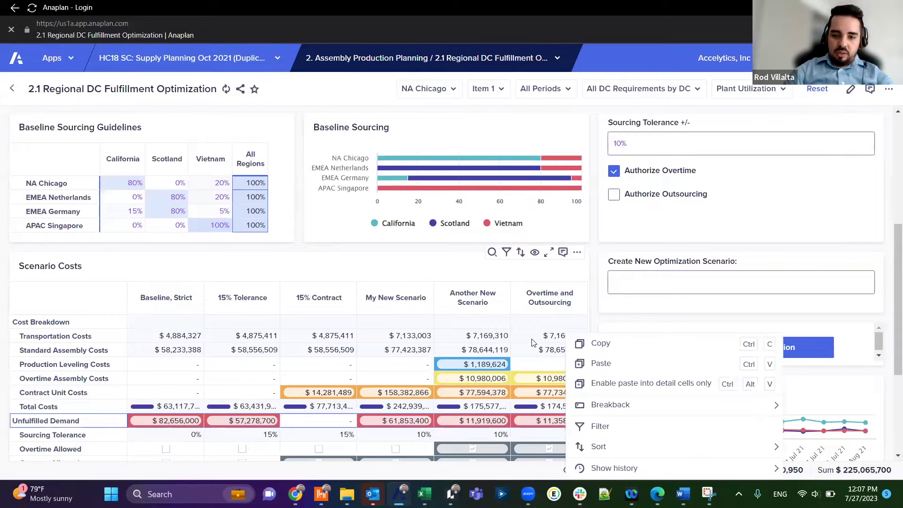
{"action": "left_click", "coordinate": [540, 424]}
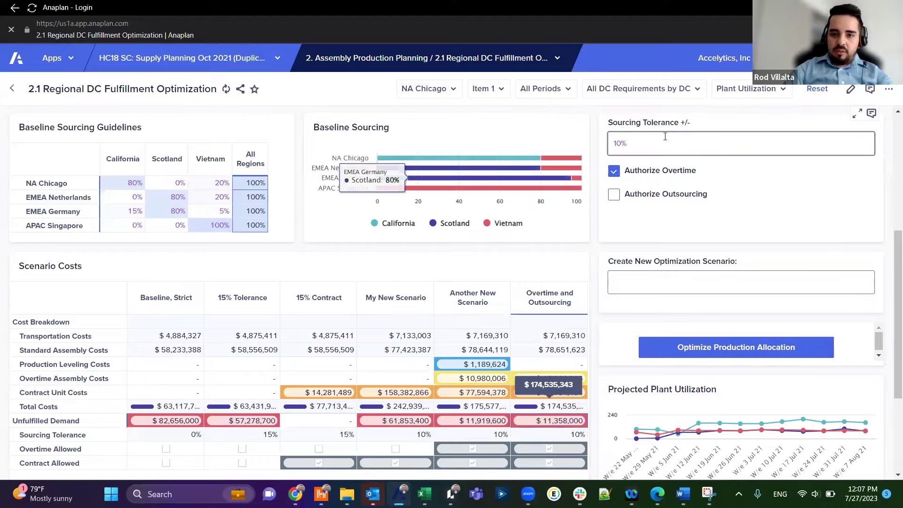
- Change the Sourcing Tolerance from 10 to 25% and tick Authorize Outsourcing
{"action": "left_click", "coordinate": [616, 144]}
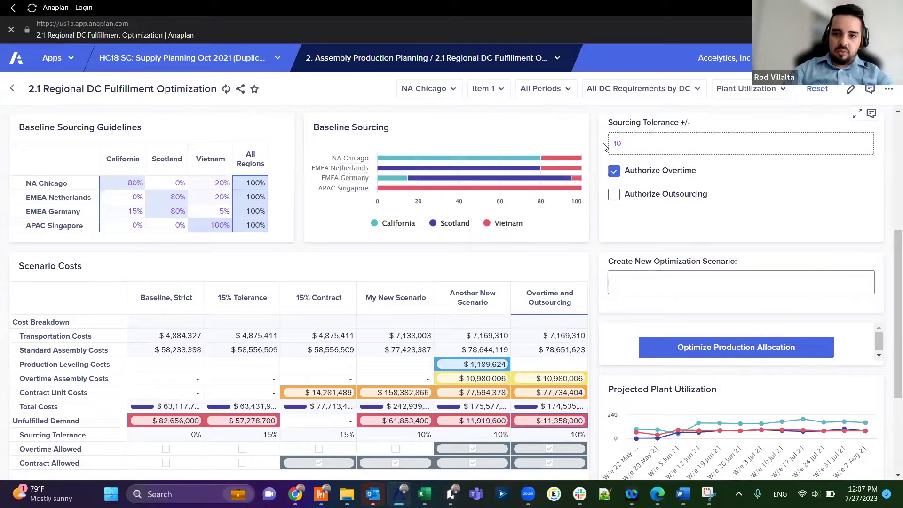
{"action": "right_click", "coordinate": [605, 146]}
{"action": "left_click", "coordinate": [627, 140]}
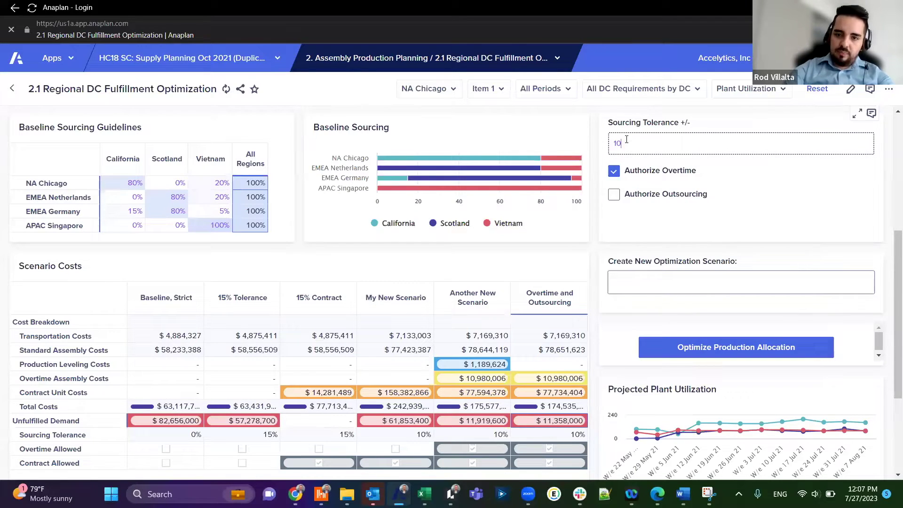
{"action": "key", "text": "BackSpace"}
{"action": "key", "text": "BackSpace"}
{"action": "type", "text": "25"}
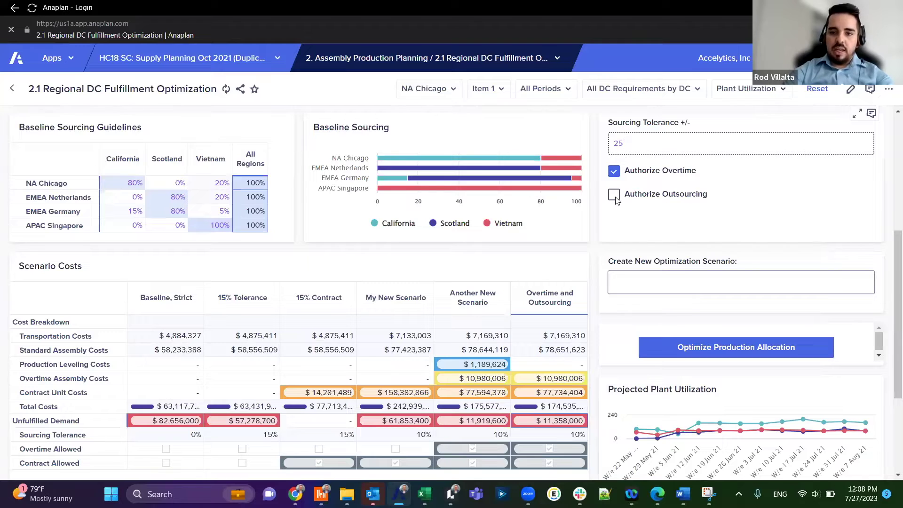
{"action": "left_click", "coordinate": [616, 195]}
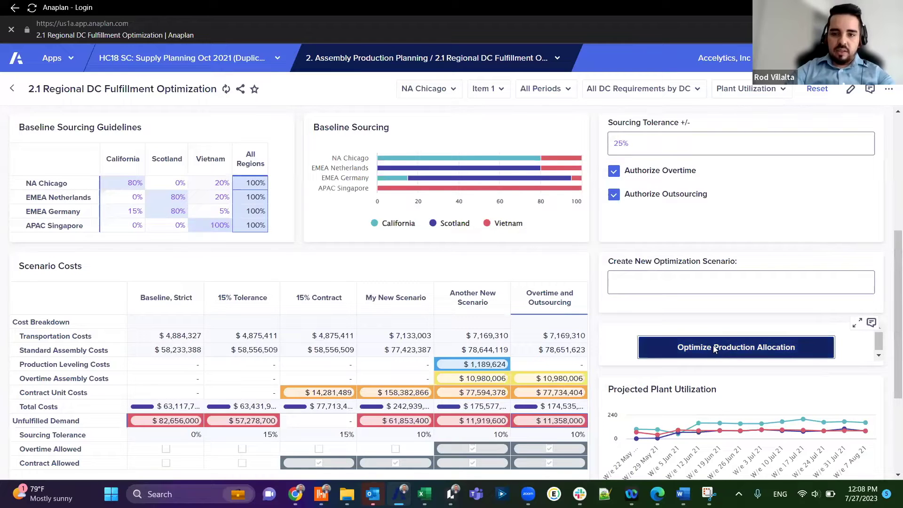
- Name a new scenario '25% Overtime and Outsourcing' and run Optimize Production Allocation
{"action": "left_click", "coordinate": [700, 289]}
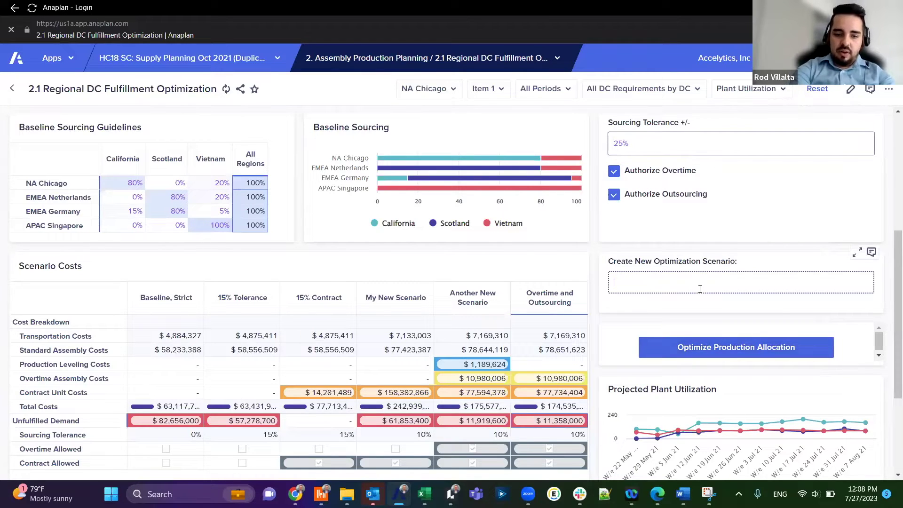
{"action": "type", "text": "25%"}
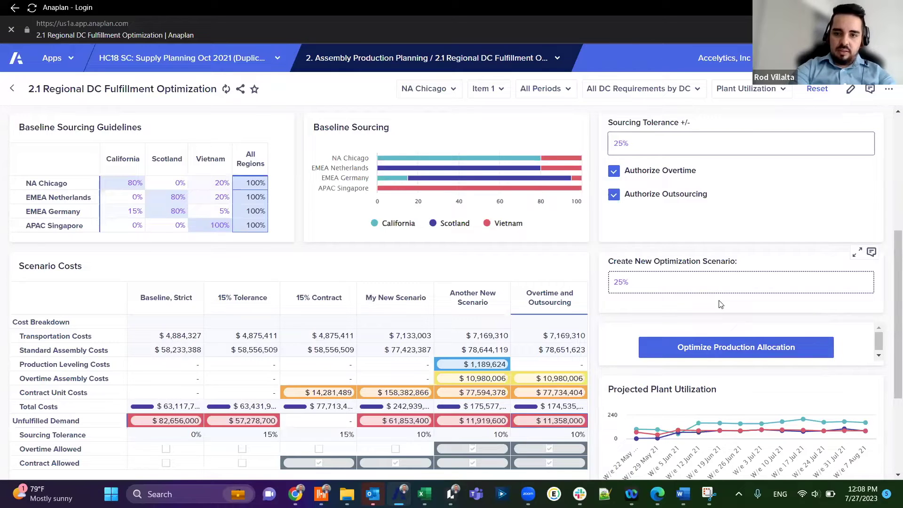
{"action": "type", "text": " Overtim"}
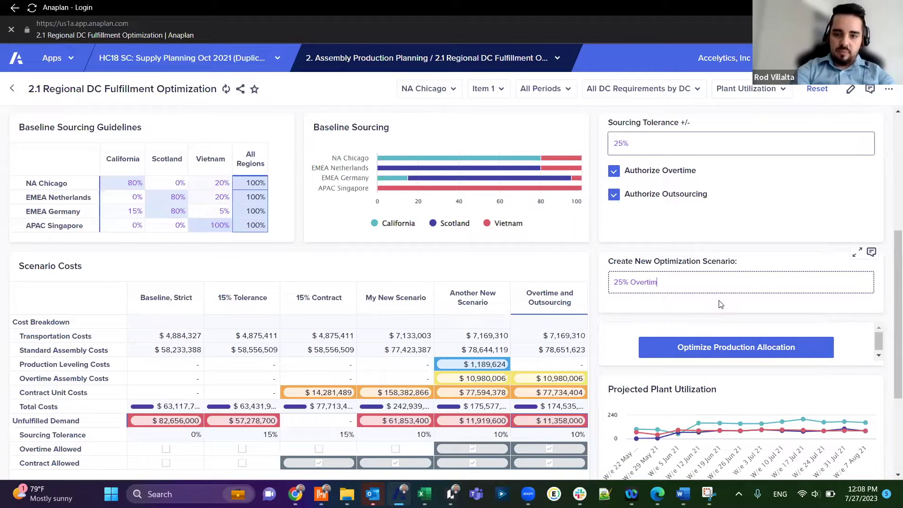
{"action": "type", "text": "e and Out"}
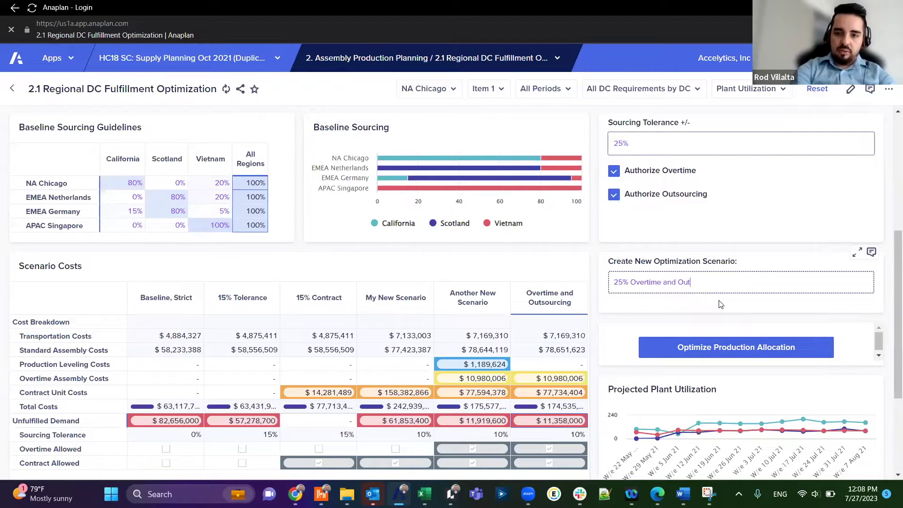
{"action": "type", "text": "sour"}
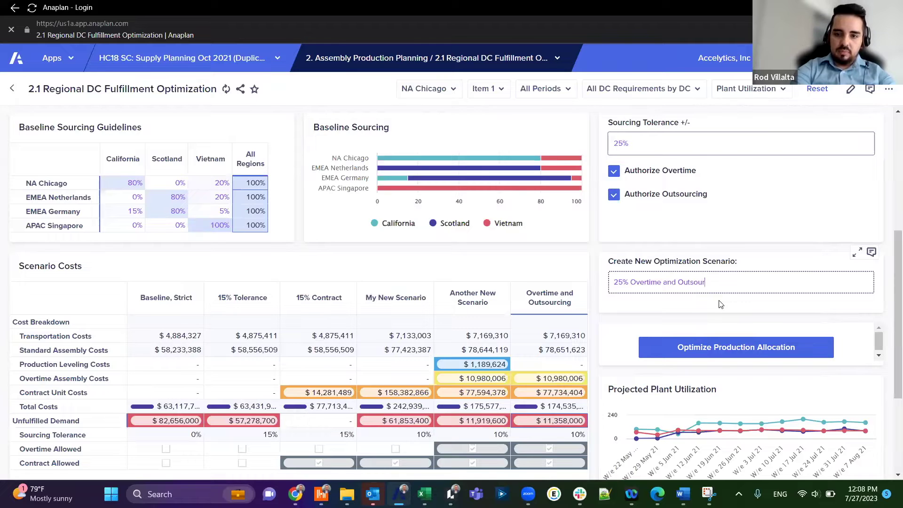
{"action": "type", "text": "cing"}
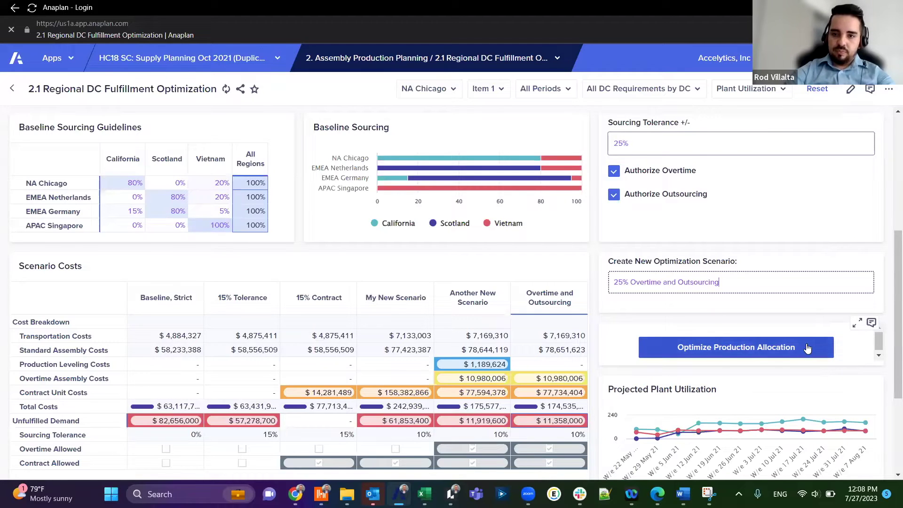
{"action": "left_click", "coordinate": [775, 355]}
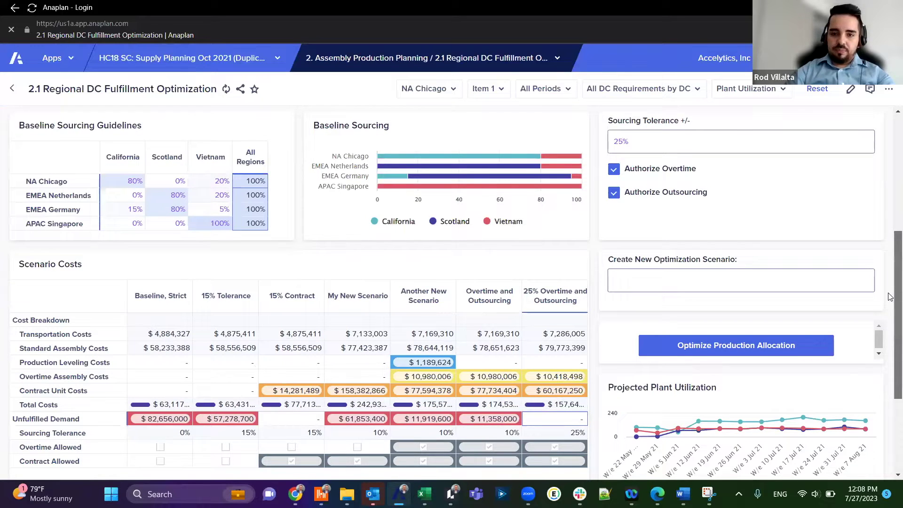
- Scroll down and back up through the scenario results
{"action": "scroll", "coordinate": [891, 280], "scroll_direction": "down", "scroll_amount": 2}
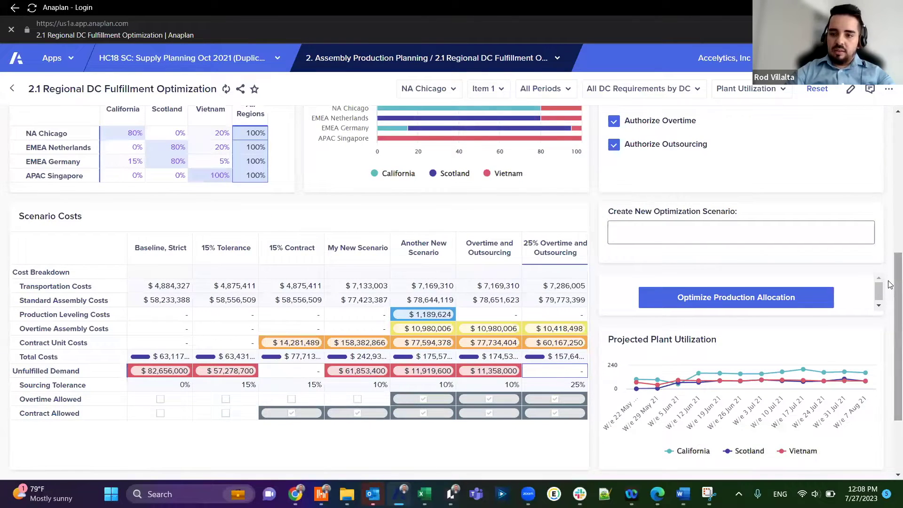
{"action": "scroll", "coordinate": [890, 254], "scroll_direction": "up", "scroll_amount": 3}
{"action": "scroll", "coordinate": [890, 236], "scroll_direction": "down", "scroll_amount": 2}
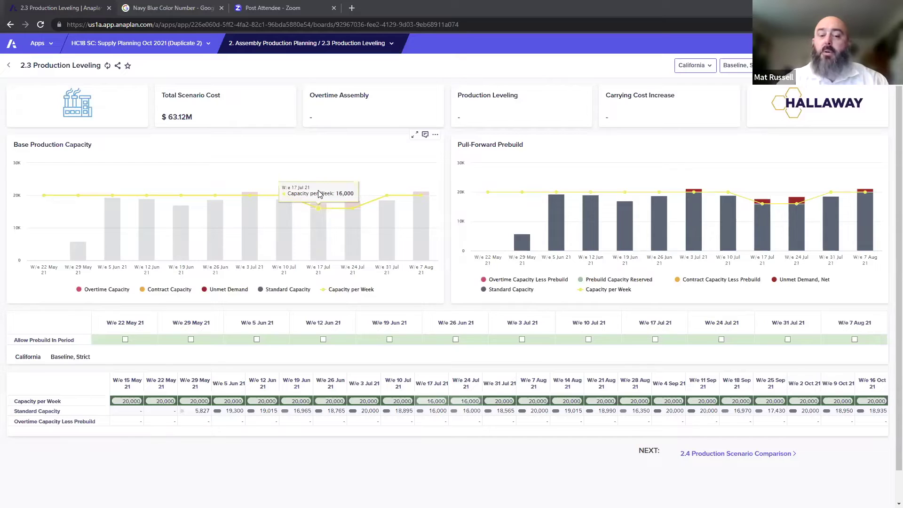
{"action": "left_click", "coordinate": [734, 65]}
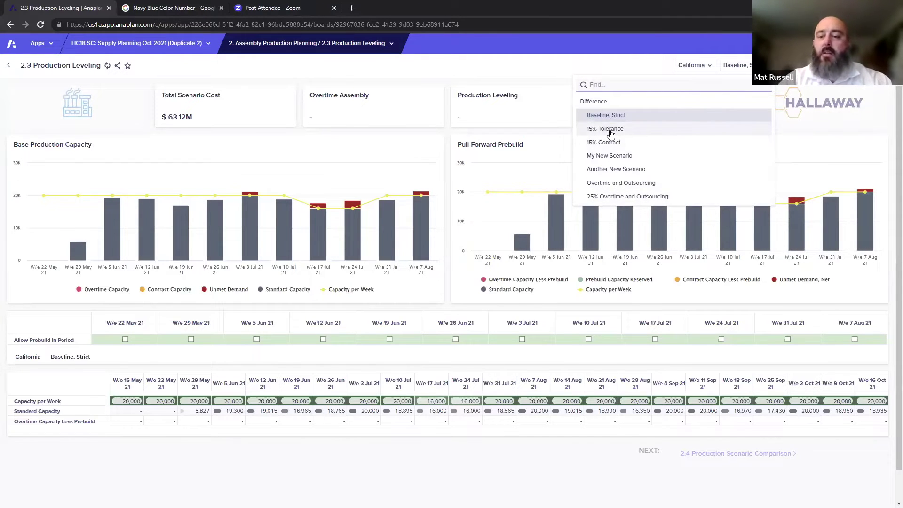
{"action": "left_click", "coordinate": [499, 163]}
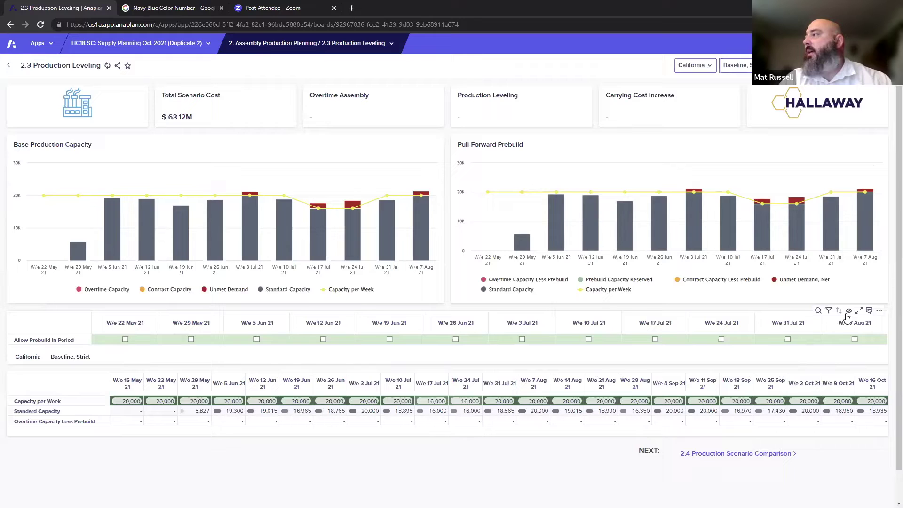
- Allow prebuild in the weeks ending 31 Jul, 10 Jul, 3 Jul, 26 Jun and 19 Jun
{"action": "left_click", "coordinate": [789, 340]}
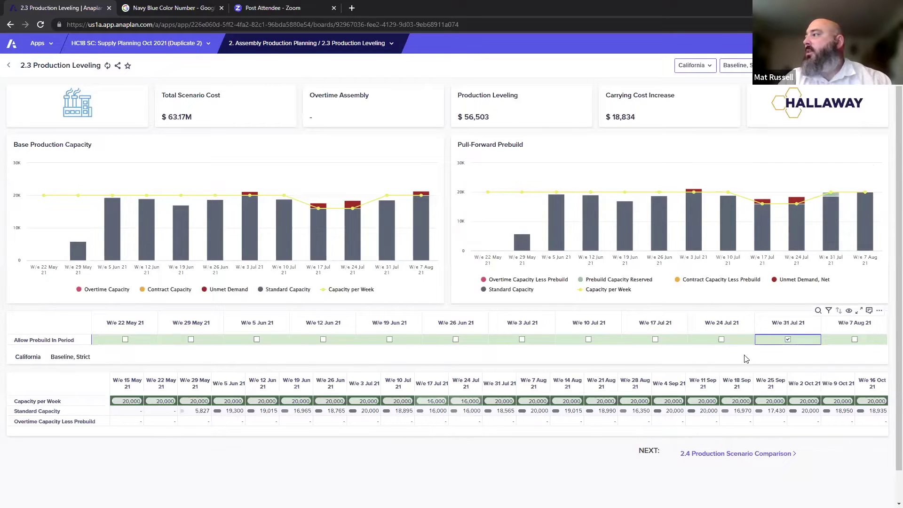
{"action": "left_click", "coordinate": [591, 345]}
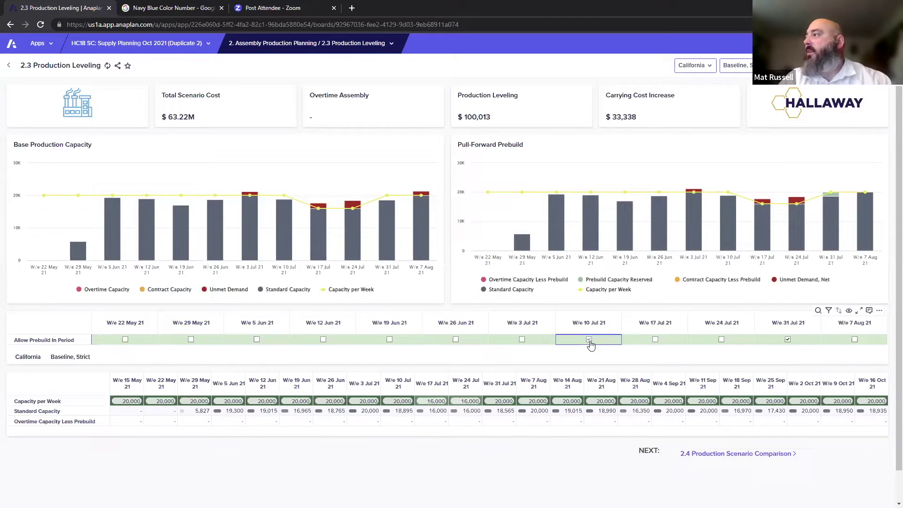
{"action": "left_click", "coordinate": [524, 344]}
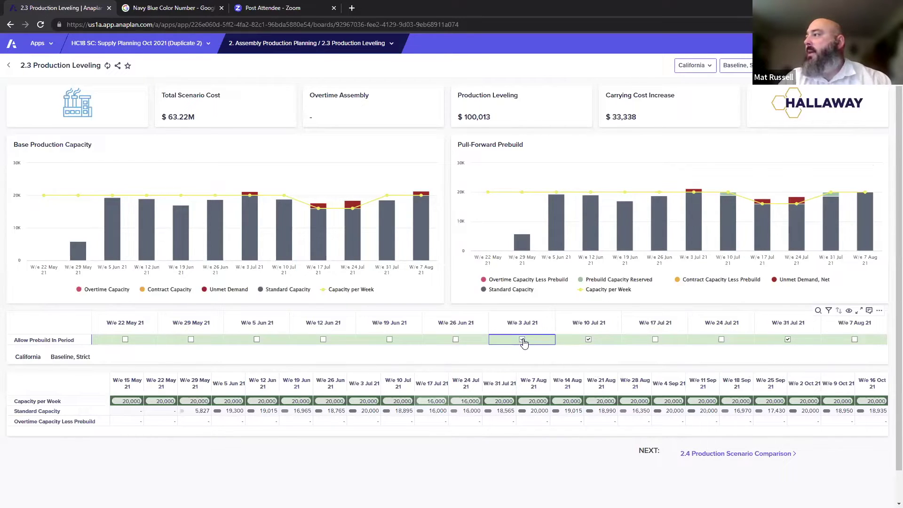
{"action": "left_click", "coordinate": [523, 341]}
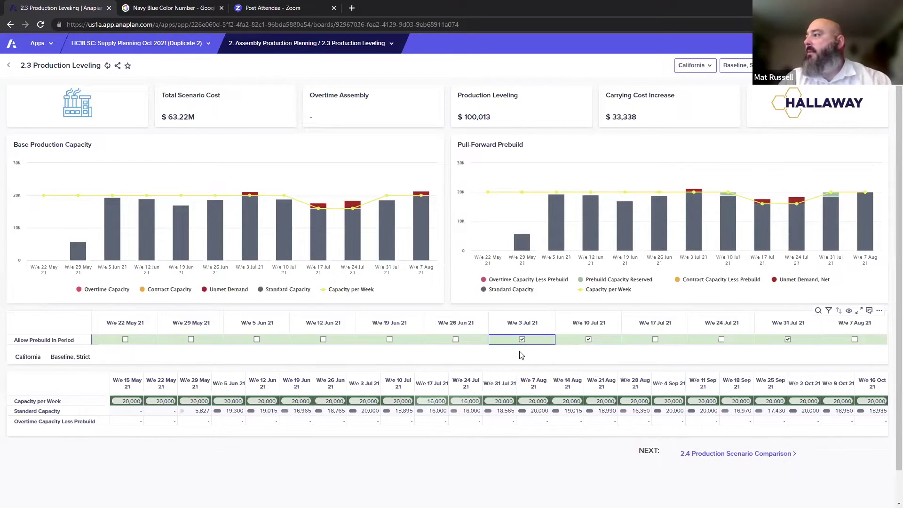
{"action": "left_click", "coordinate": [457, 340]}
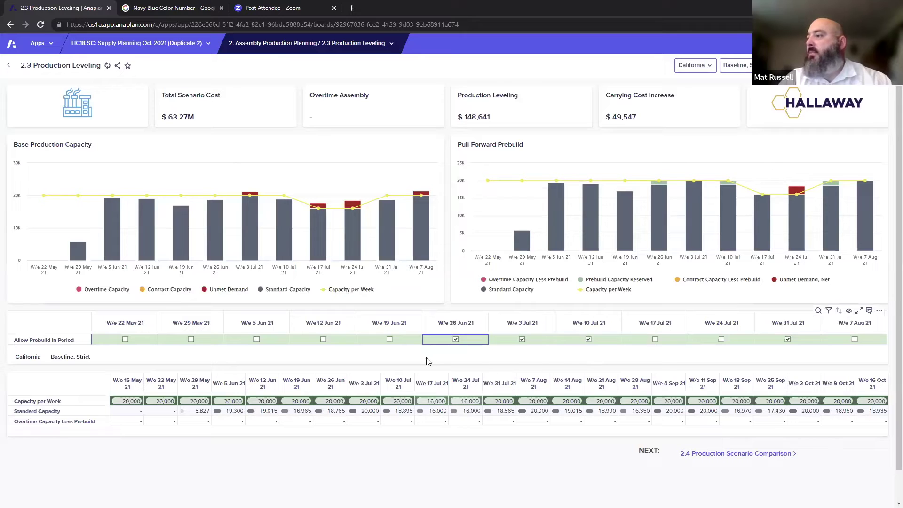
{"action": "left_click", "coordinate": [390, 341]}
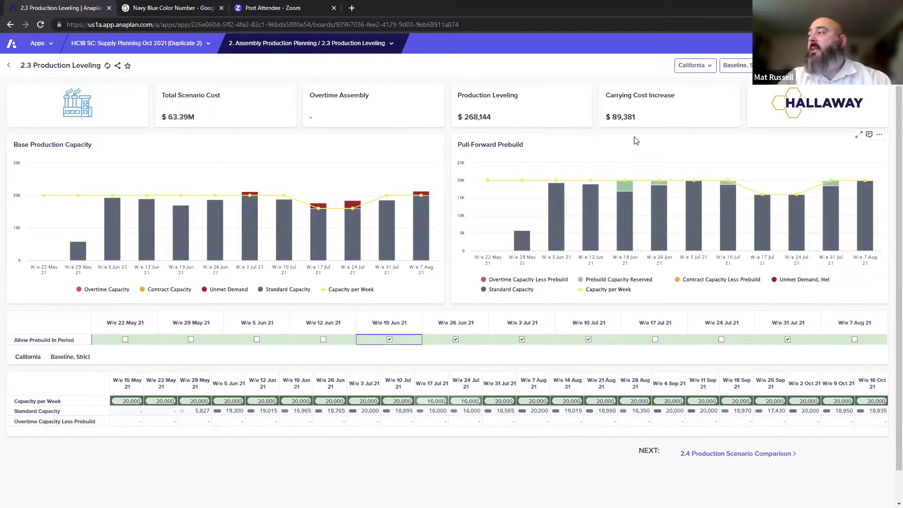
{"action": "mouse_move", "coordinate": [763, 200]}
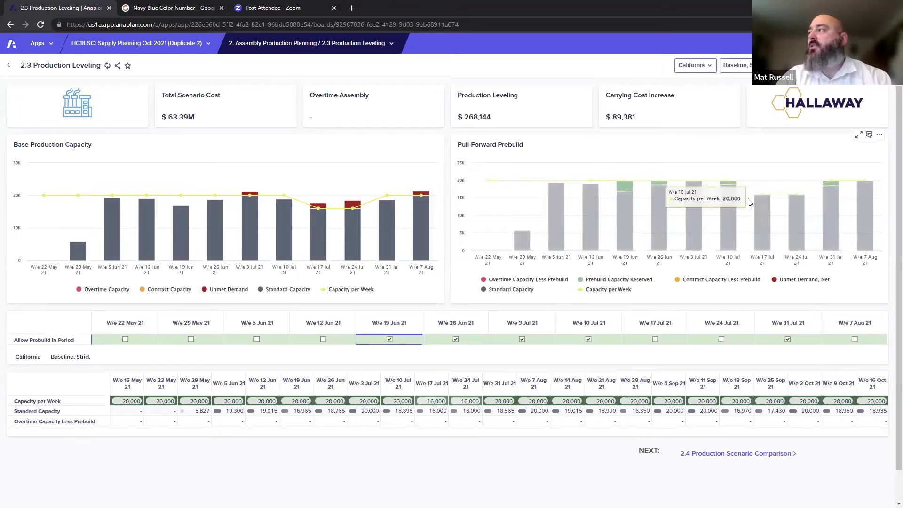
- Choose 15% Tolerance from the scenario list beside California in the header
{"action": "left_click", "coordinate": [735, 65]}
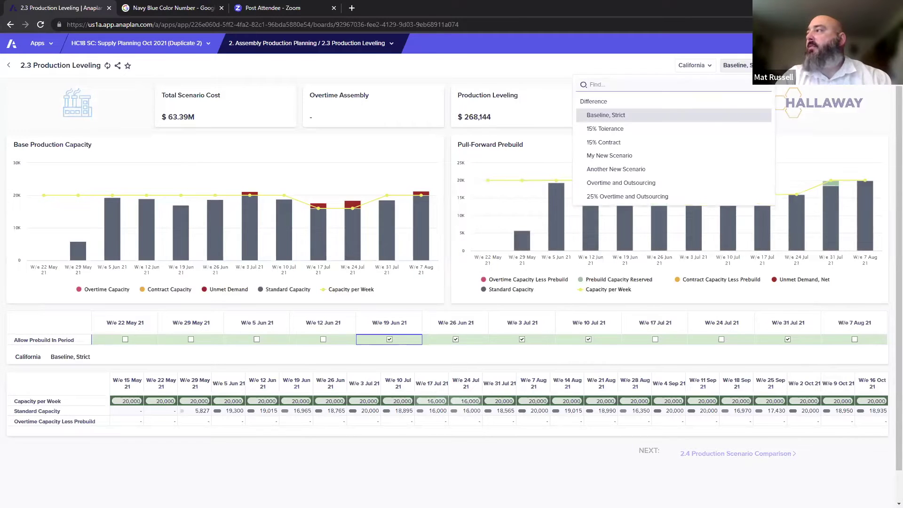
{"action": "left_click", "coordinate": [631, 131]}
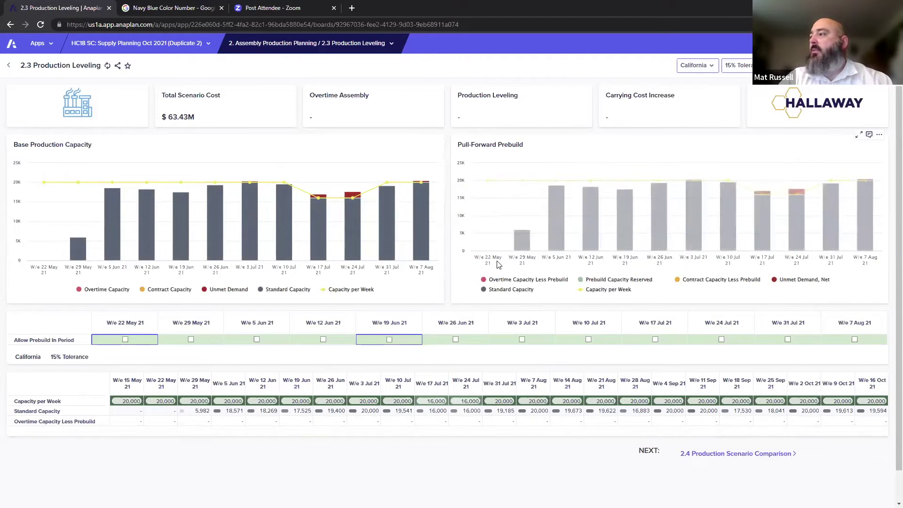
{"action": "mouse_move", "coordinate": [518, 253]}
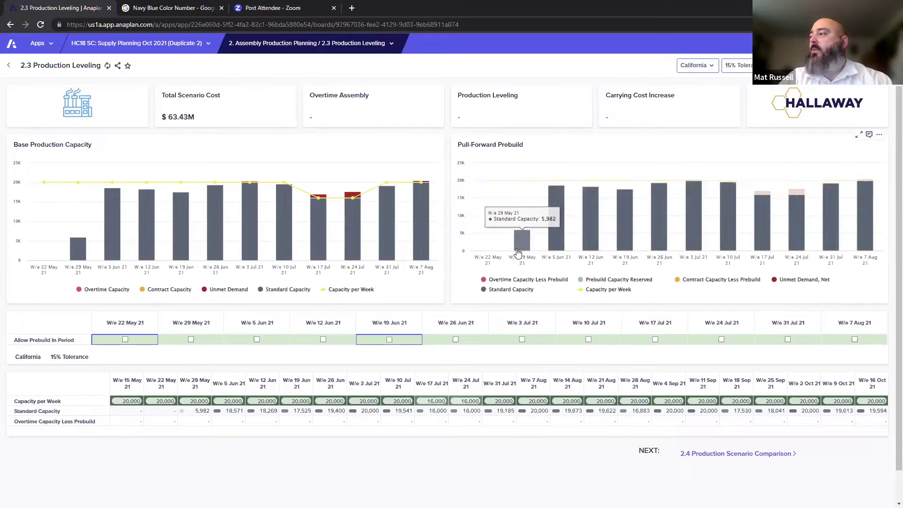
{"action": "mouse_move", "coordinate": [516, 223]}
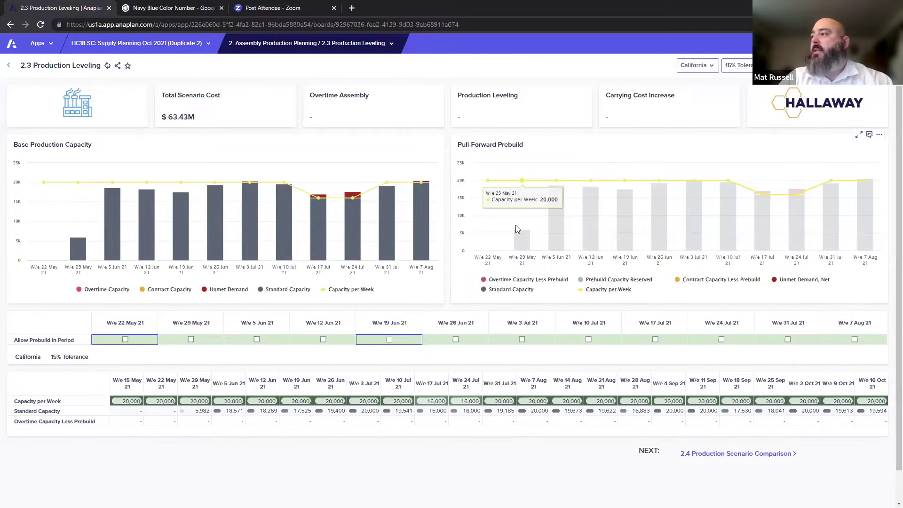
- Allow prebuild in W/e 29 May 21, then go to 2.4 Production Scenario Comparison
{"action": "left_click", "coordinate": [191, 340]}
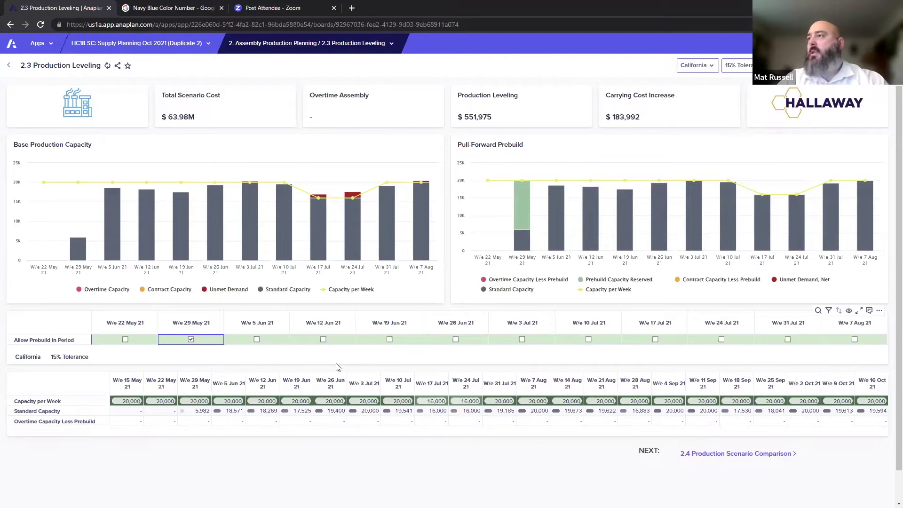
{"action": "left_click", "coordinate": [359, 47]}
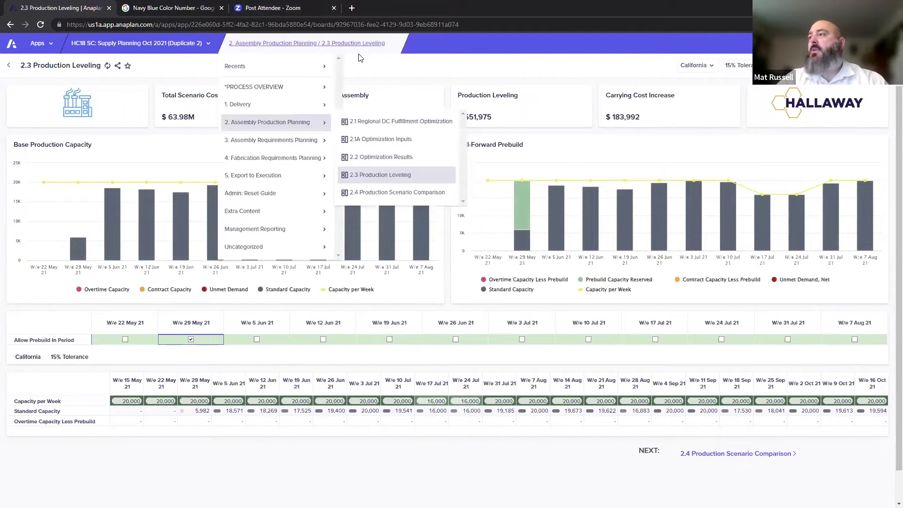
{"action": "left_click", "coordinate": [390, 193]}
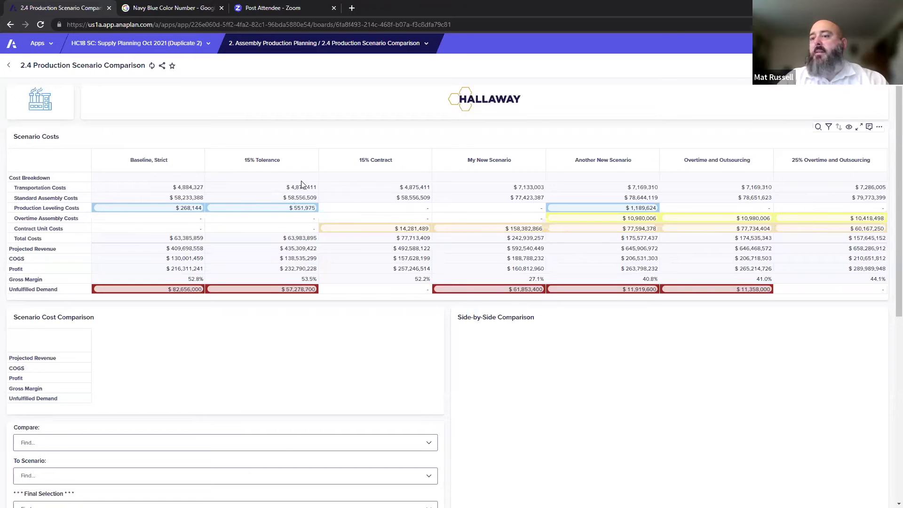
- Set Compare to Baseline, Strict and To Scenario to 15% Tolerance
{"action": "scroll", "coordinate": [302, 184], "scroll_direction": "down", "scroll_amount": 2}
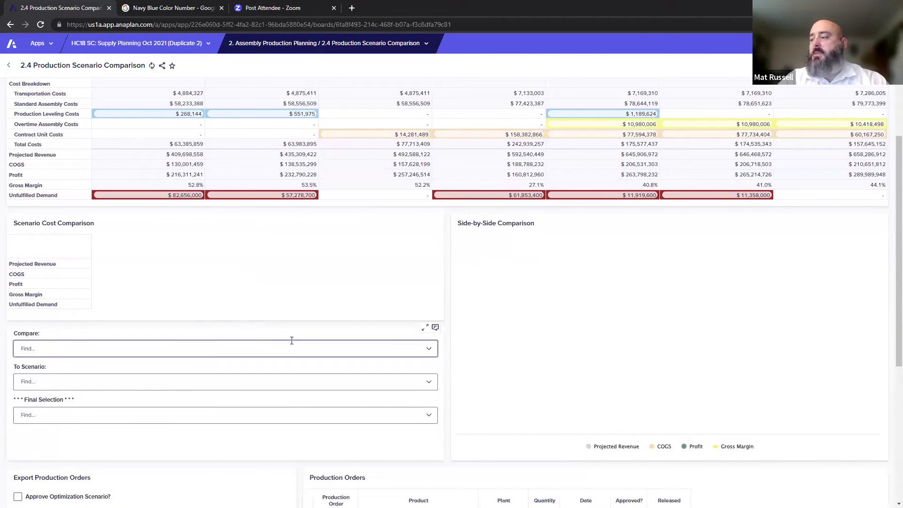
{"action": "left_click", "coordinate": [431, 349]}
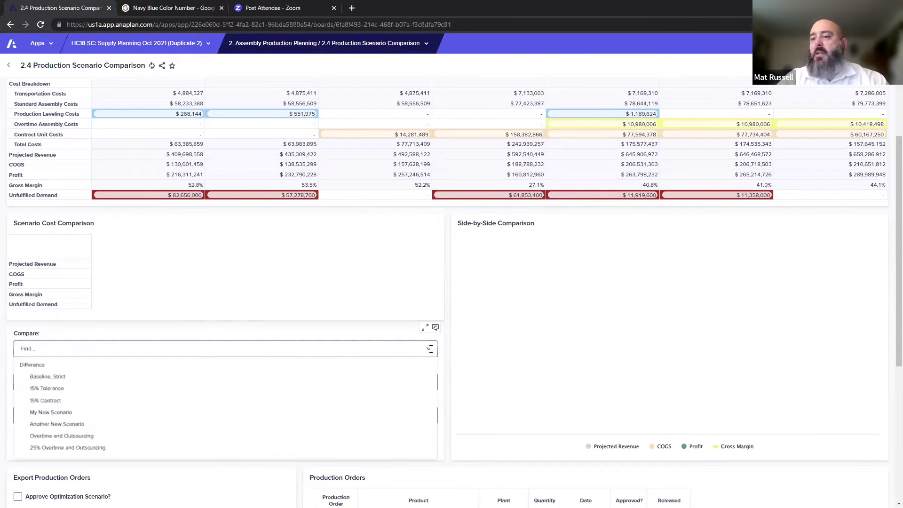
{"action": "left_click", "coordinate": [107, 376]}
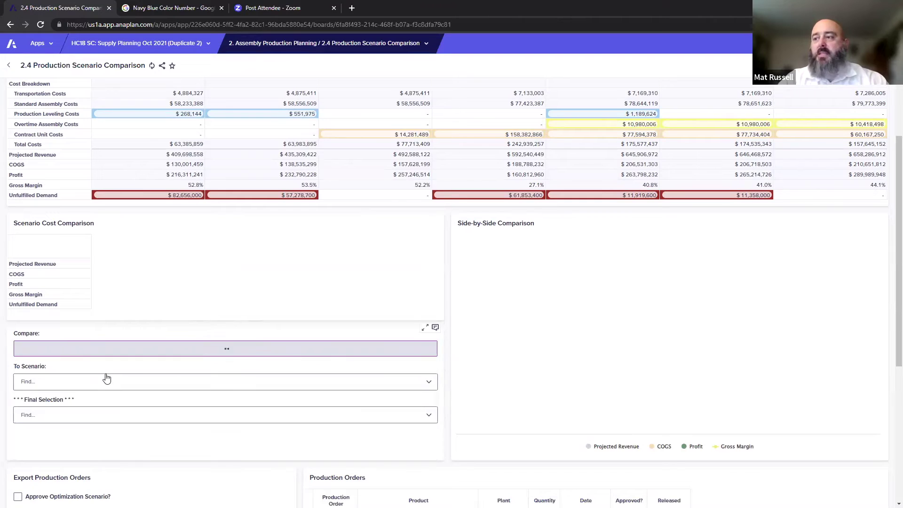
{"action": "left_click", "coordinate": [429, 382]}
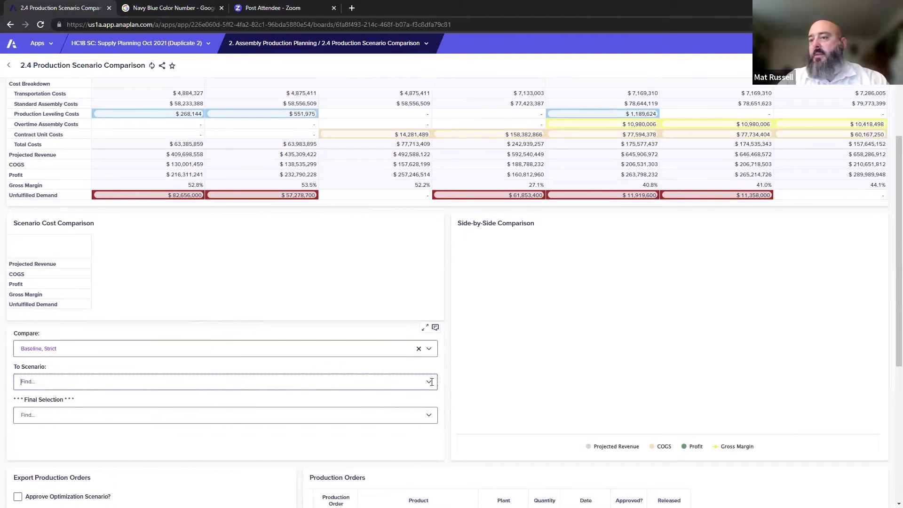
{"action": "left_click", "coordinate": [163, 425]}
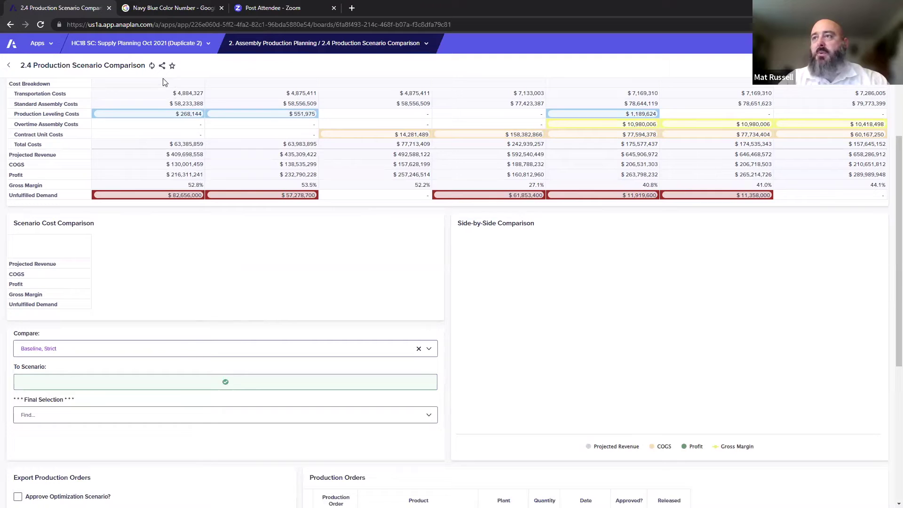
- Refresh the board to calculate the Baseline, Strict versus 15% Tolerance cost comparison
{"action": "left_click", "coordinate": [152, 65]}
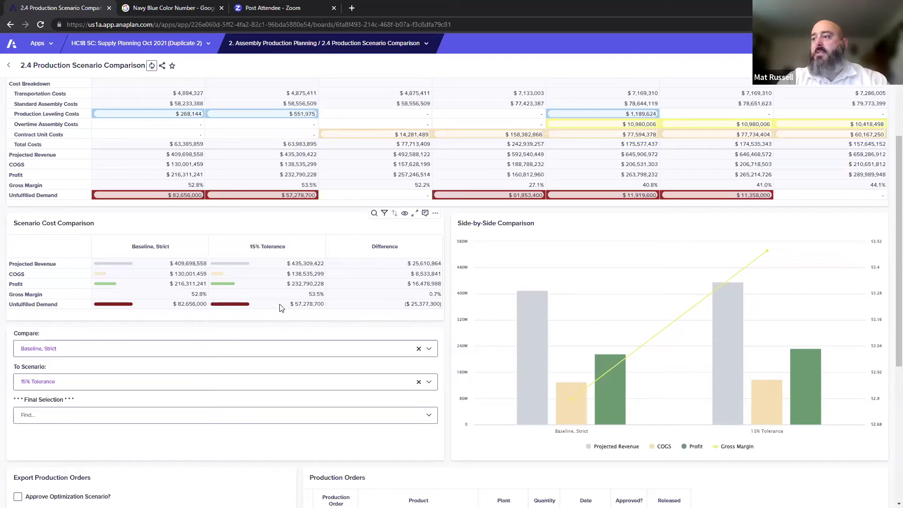
- Set Final Selection to 25% Overtime and Outsourcing and scroll toward Export Production Orders
{"action": "left_click", "coordinate": [426, 416]}
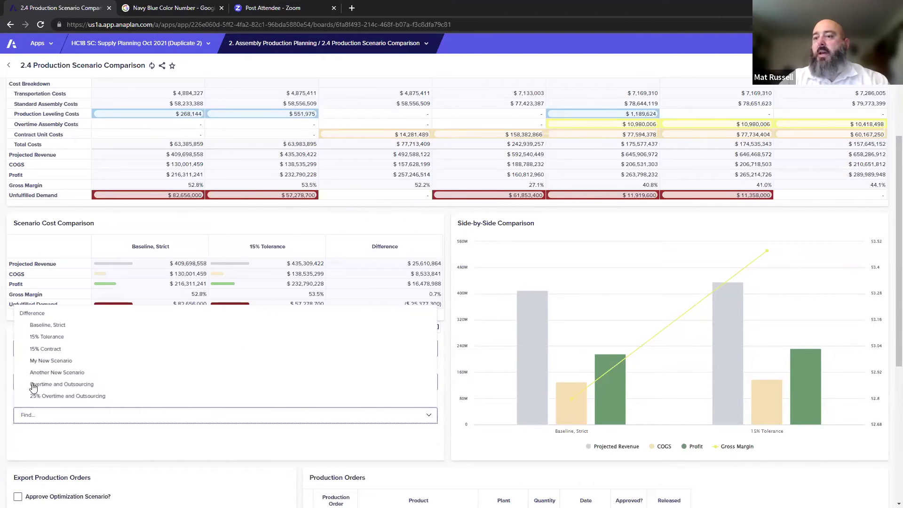
{"action": "left_click", "coordinate": [47, 337]}
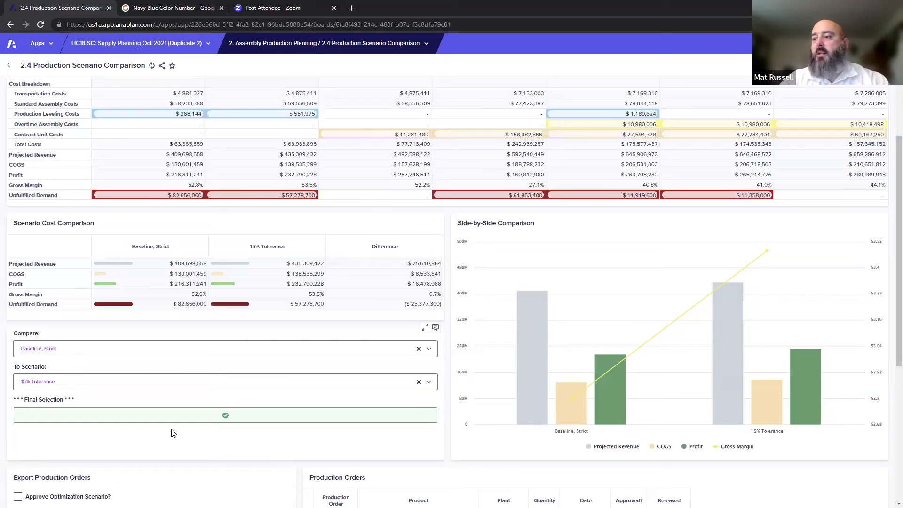
{"action": "scroll", "coordinate": [174, 433], "scroll_direction": "down", "scroll_amount": 5}
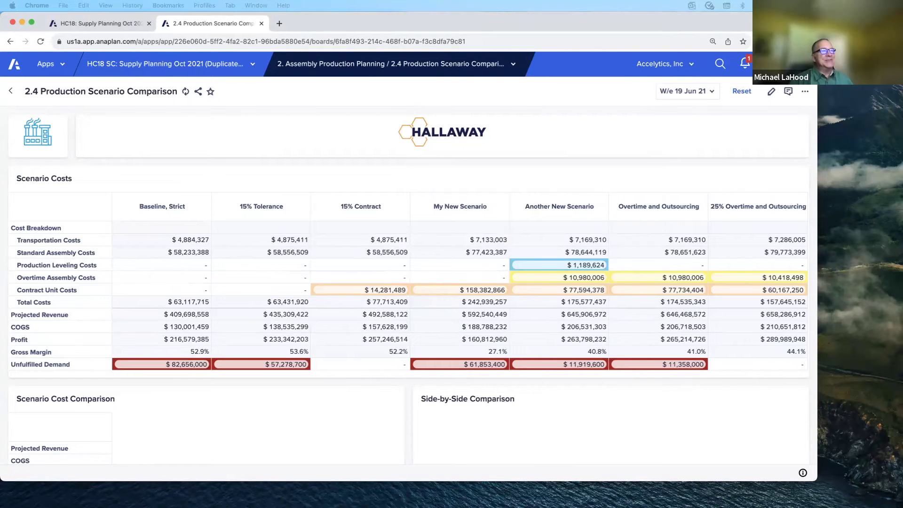
{"action": "mouse_move", "coordinate": [694, 166]}
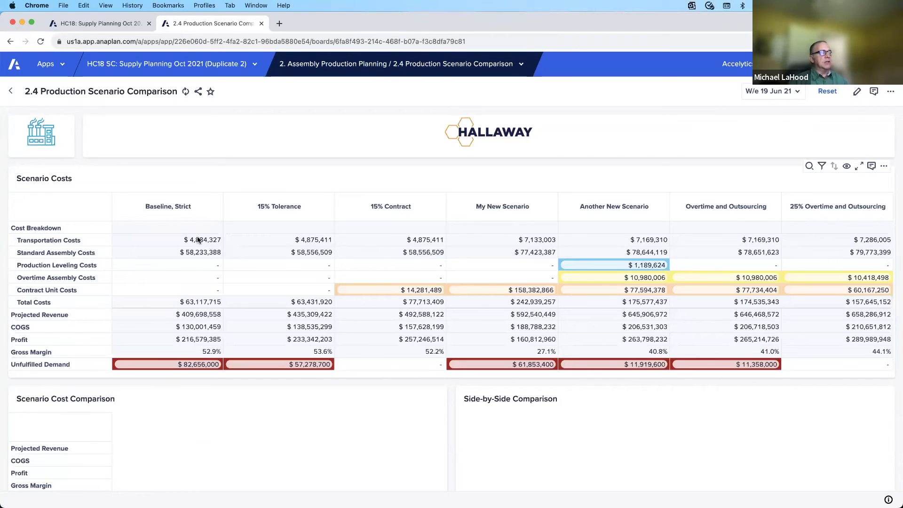
{"action": "left_click", "coordinate": [78, 315]}
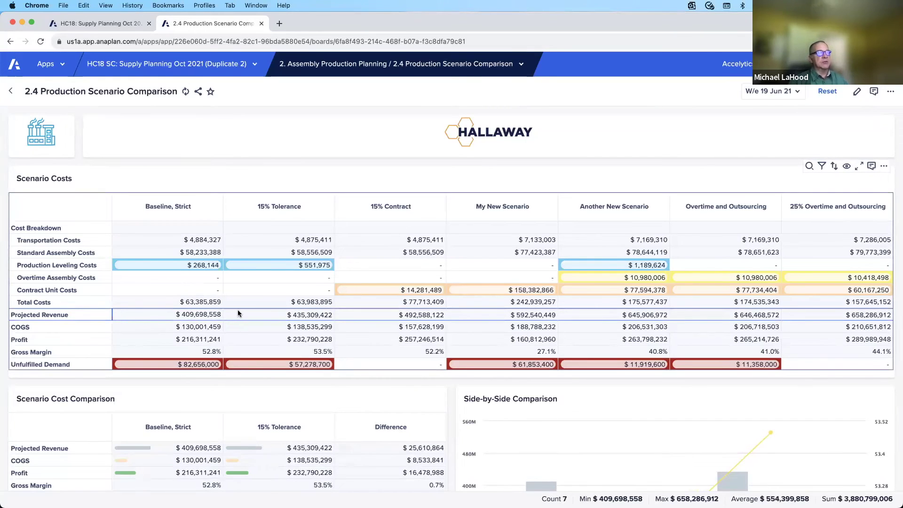
- Select the 15% Contract column in the Scenario Costs grid
{"action": "scroll", "coordinate": [373, 328], "scroll_direction": "down", "scroll_amount": 3}
{"action": "scroll", "coordinate": [372, 328], "scroll_direction": "down", "scroll_amount": 5}
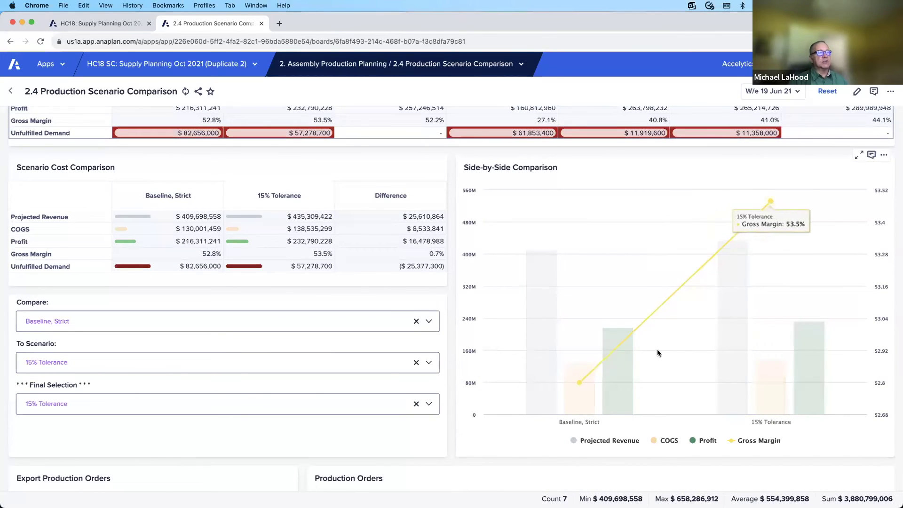
{"action": "scroll", "coordinate": [465, 264], "scroll_direction": "up", "scroll_amount": 5}
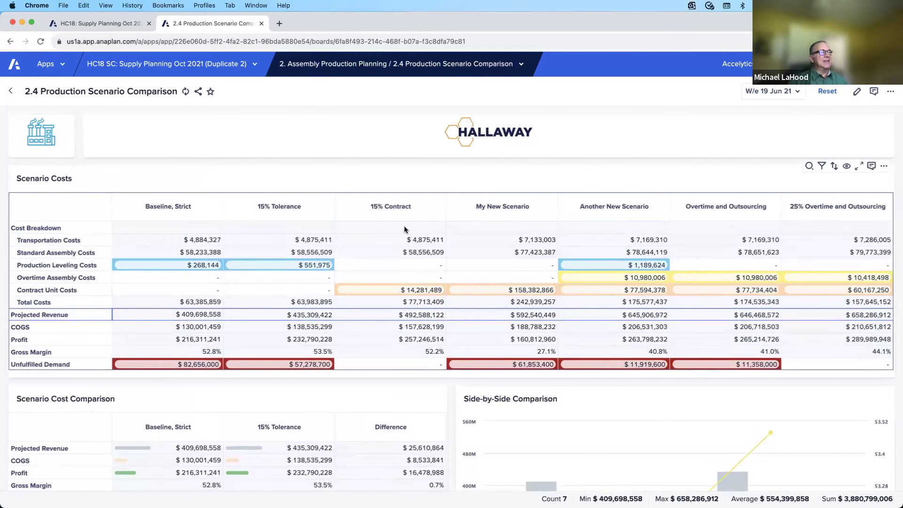
{"action": "left_click", "coordinate": [397, 205]}
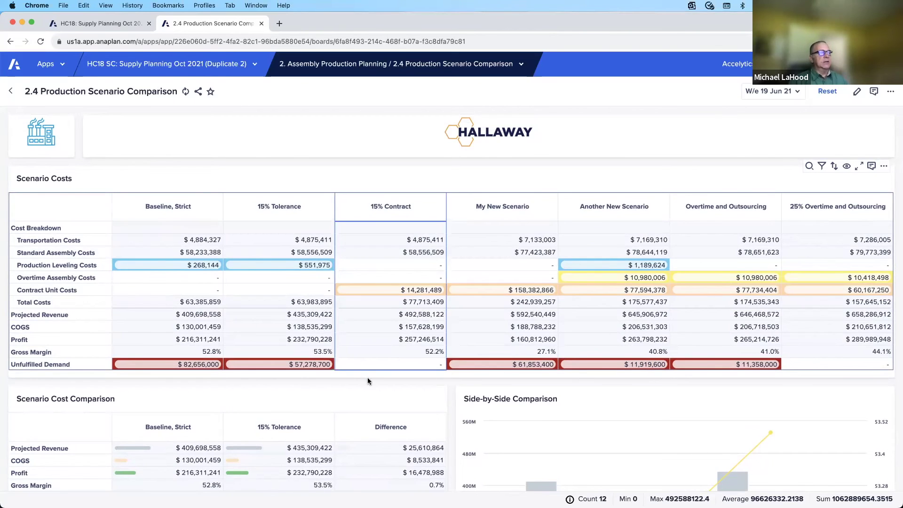
- Compare 15% Contract against 25% Overtime and Outsourcing and refresh the cost comparison chart
{"action": "scroll", "coordinate": [368, 380], "scroll_direction": "down", "scroll_amount": 5}
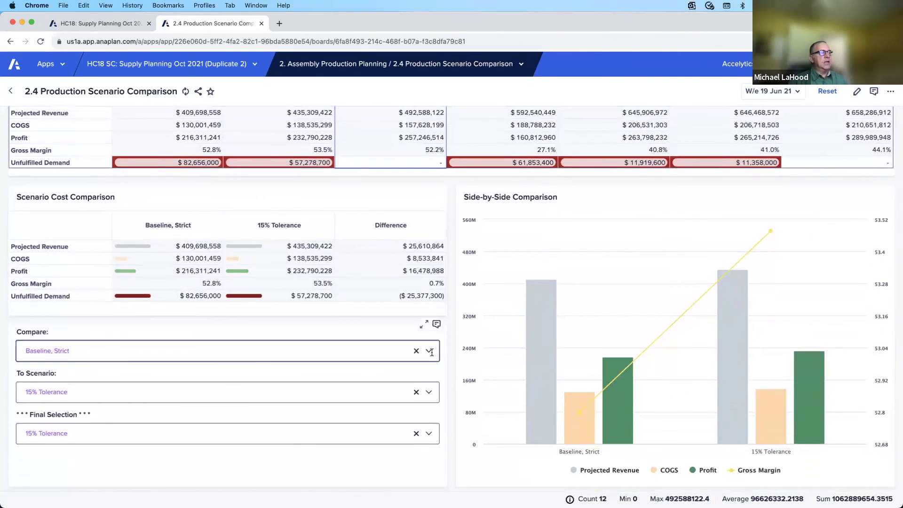
{"action": "left_click", "coordinate": [431, 352]}
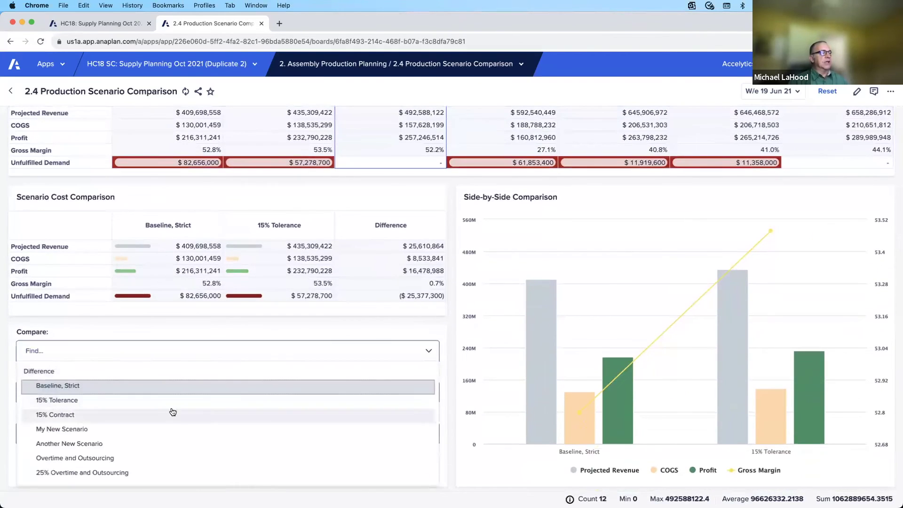
{"action": "left_click", "coordinate": [130, 413]}
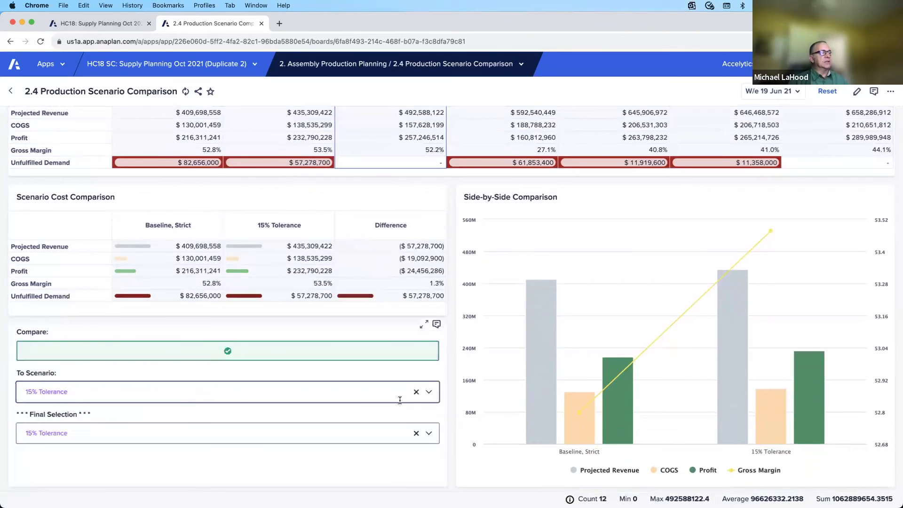
{"action": "left_click", "coordinate": [379, 395]}
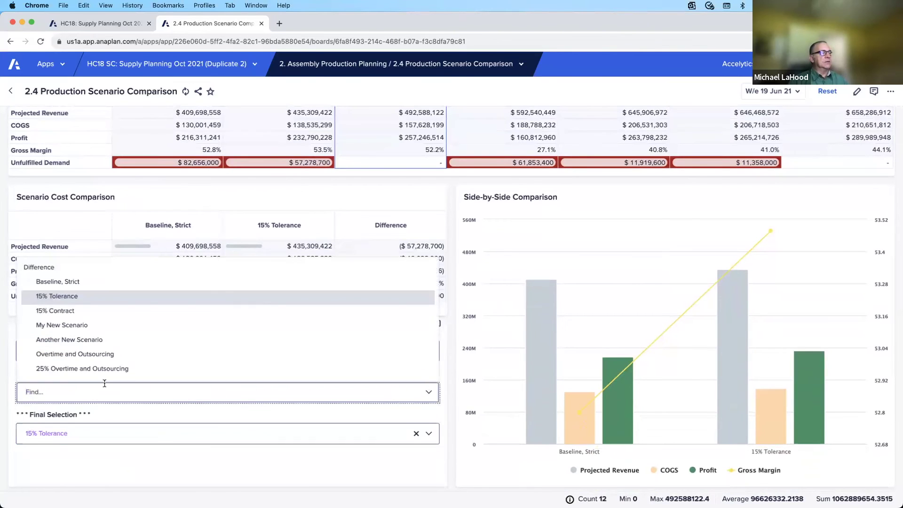
{"action": "left_click", "coordinate": [121, 368]}
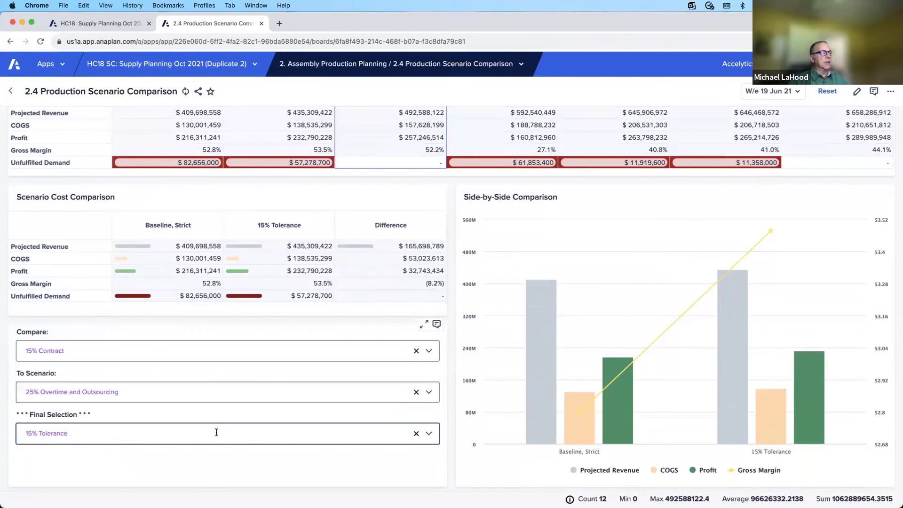
{"action": "left_click", "coordinate": [186, 92]}
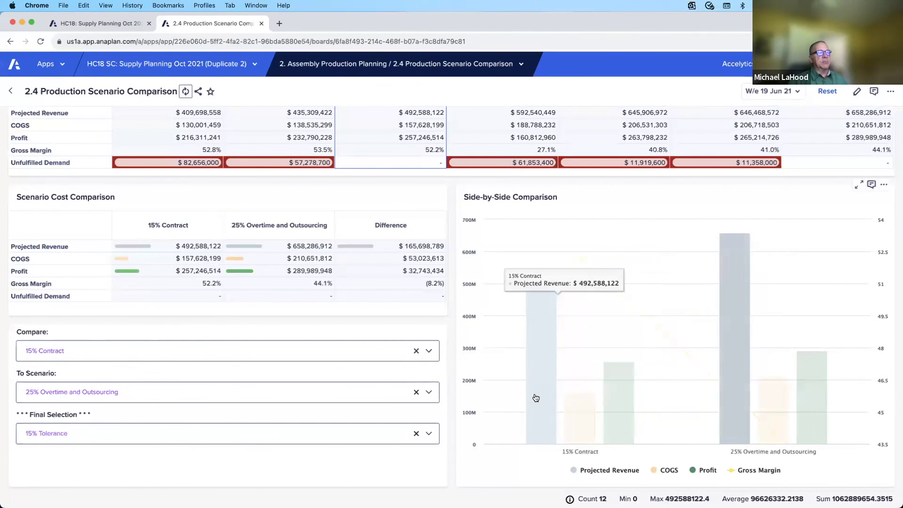
- Hide the COGS and Profit series, keeping Projected Revenue and Gross Margin plotted
{"action": "left_click", "coordinate": [618, 470]}
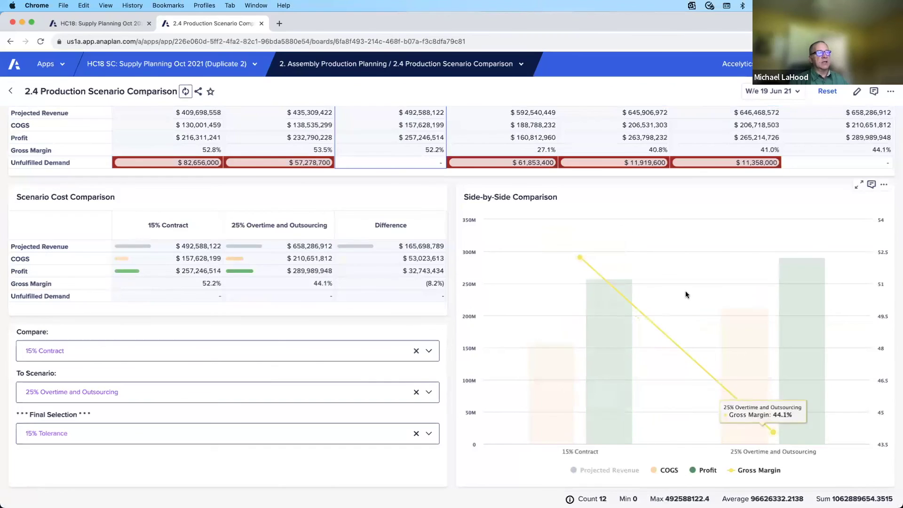
{"action": "left_click", "coordinate": [668, 471]}
{"action": "left_click", "coordinate": [609, 470]}
{"action": "left_click", "coordinate": [705, 470]}
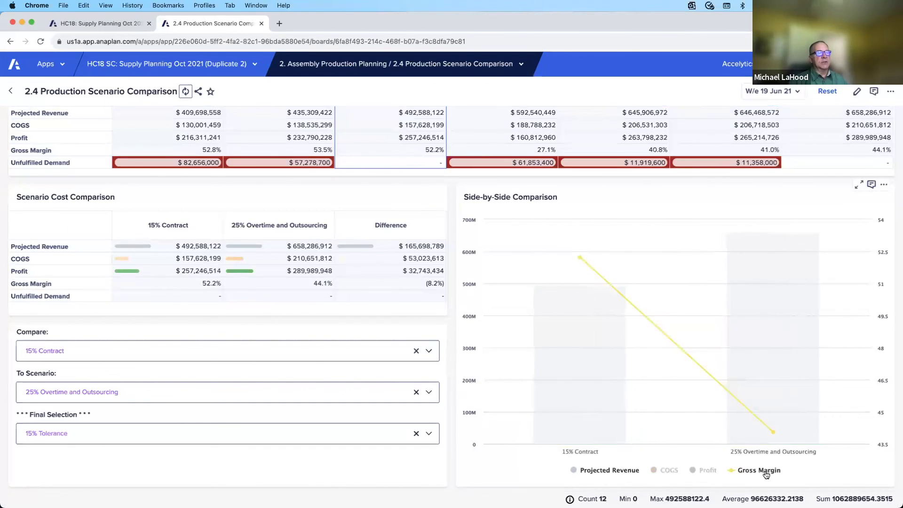
{"action": "left_click", "coordinate": [762, 470]}
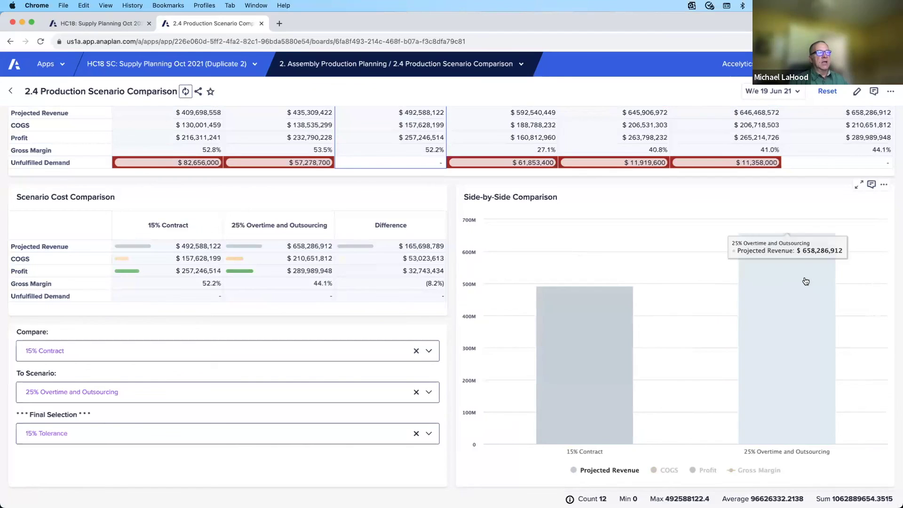
{"action": "left_click", "coordinate": [758, 470]}
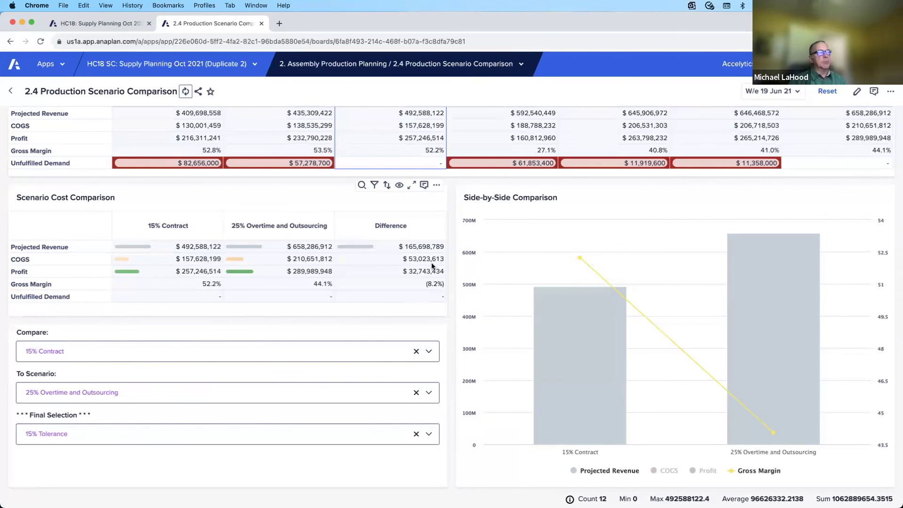
- Set the Final Selection dropdown to 25% Overtime and Outsourcing
{"action": "scroll", "coordinate": [432, 268], "scroll_direction": "up", "scroll_amount": 5}
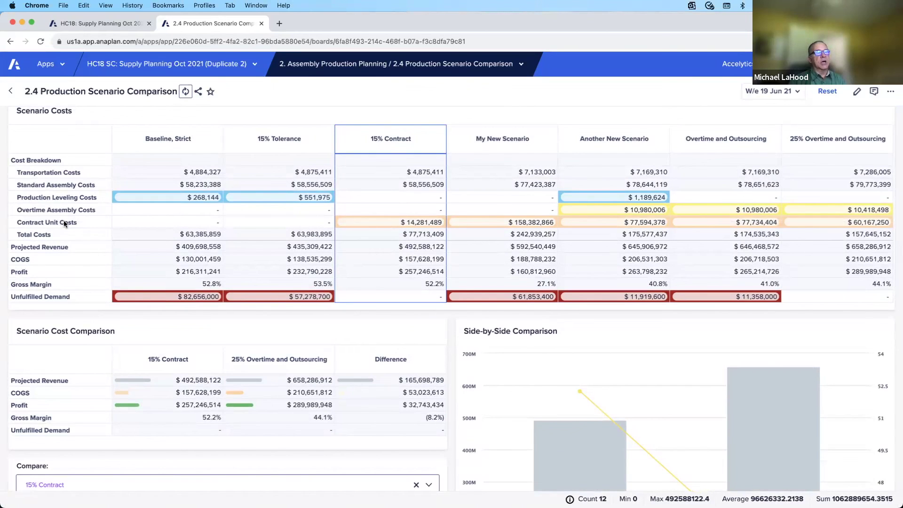
{"action": "scroll", "coordinate": [365, 374], "scroll_direction": "down", "scroll_amount": 10}
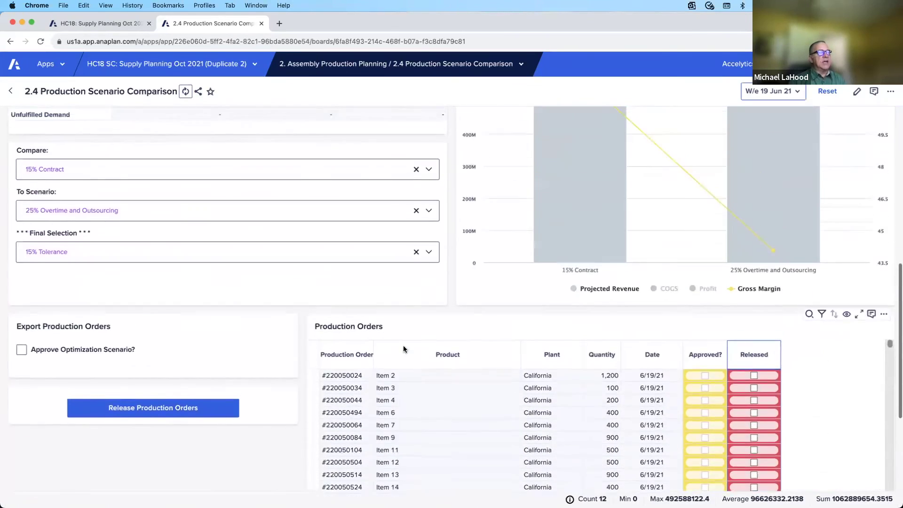
{"action": "scroll", "coordinate": [403, 349], "scroll_direction": "up", "scroll_amount": 2}
{"action": "left_click", "coordinate": [428, 291]}
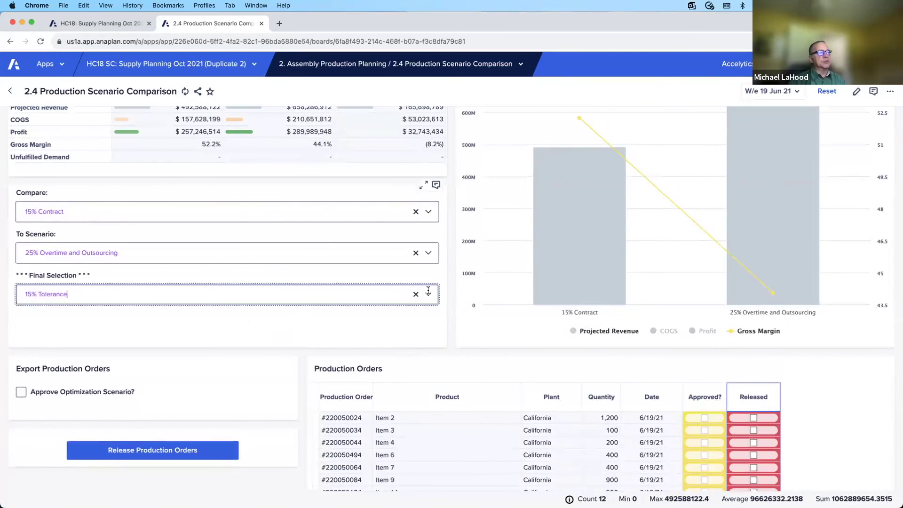
{"action": "left_click", "coordinate": [182, 415]}
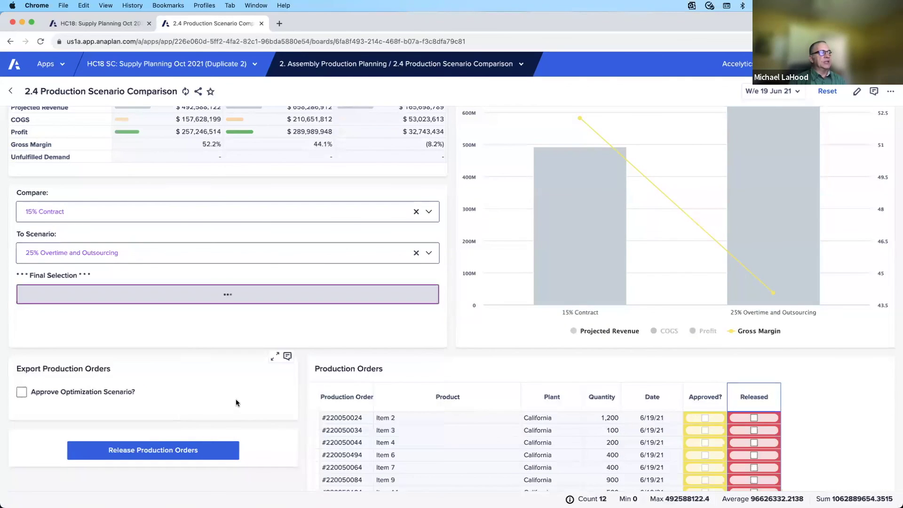
- Tick Approve Optimization Scenario? to approve it for exporting production orders
{"action": "left_click", "coordinate": [66, 389]}
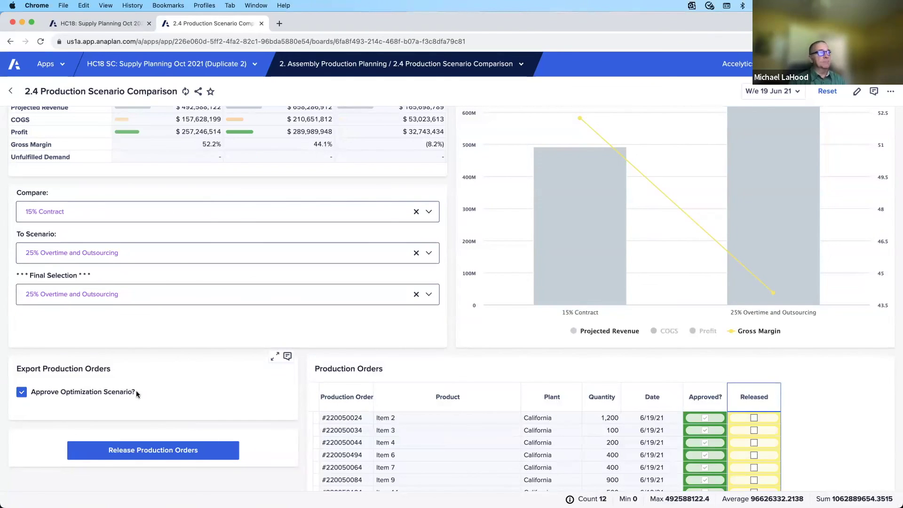
{"action": "scroll", "coordinate": [881, 403], "scroll_direction": "down", "scroll_amount": 5}
{"action": "scroll", "coordinate": [866, 410], "scroll_direction": "up", "scroll_amount": 5}
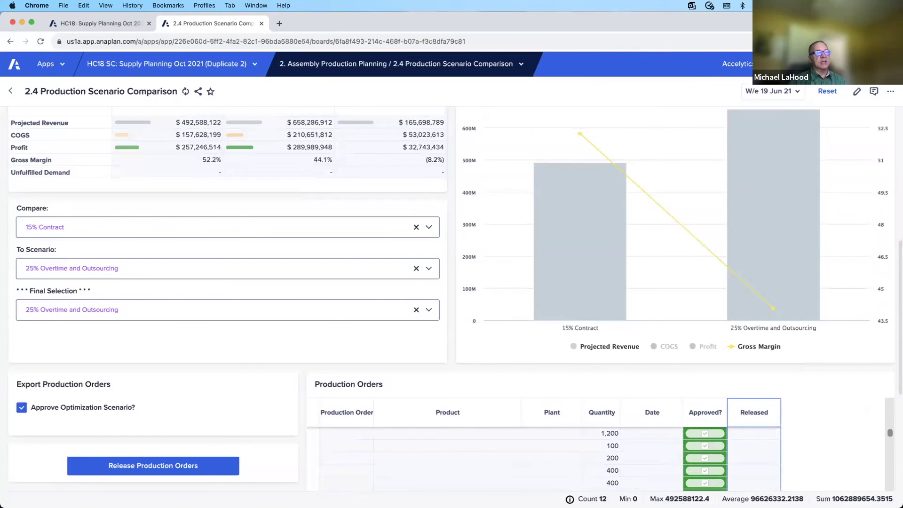
{"action": "scroll", "coordinate": [893, 344], "scroll_direction": "up", "scroll_amount": 5}
{"action": "scroll", "coordinate": [893, 343], "scroll_direction": "up", "scroll_amount": 3}
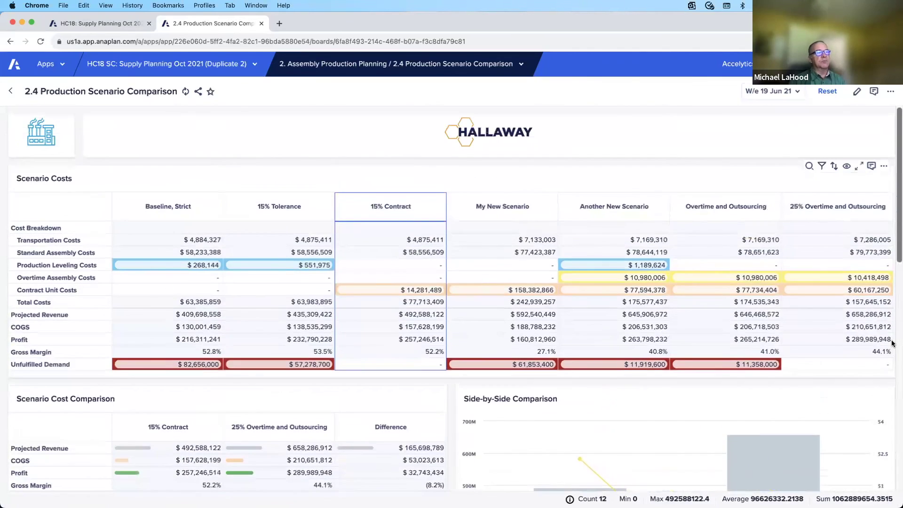